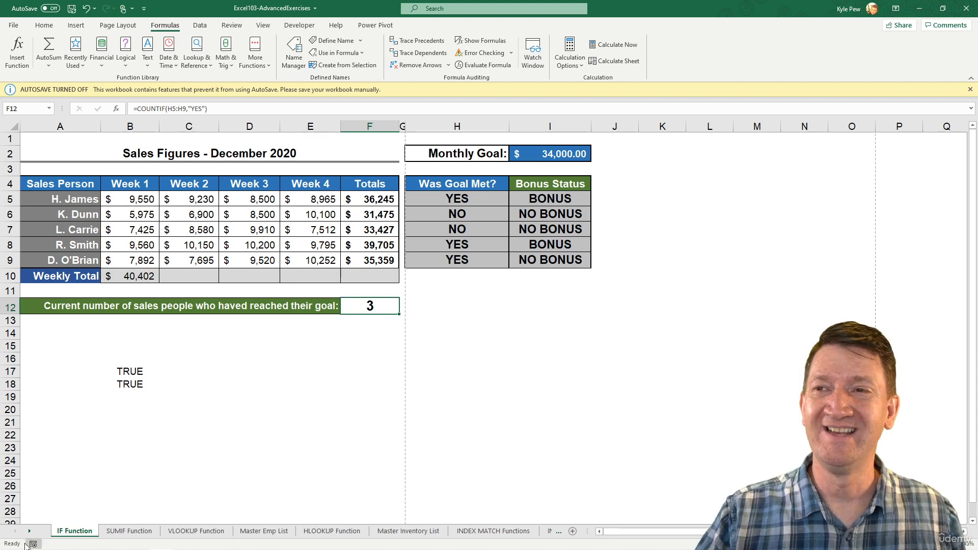
# Step: Open the SUMIF Function worksheet
pyautogui.click(111, 531)
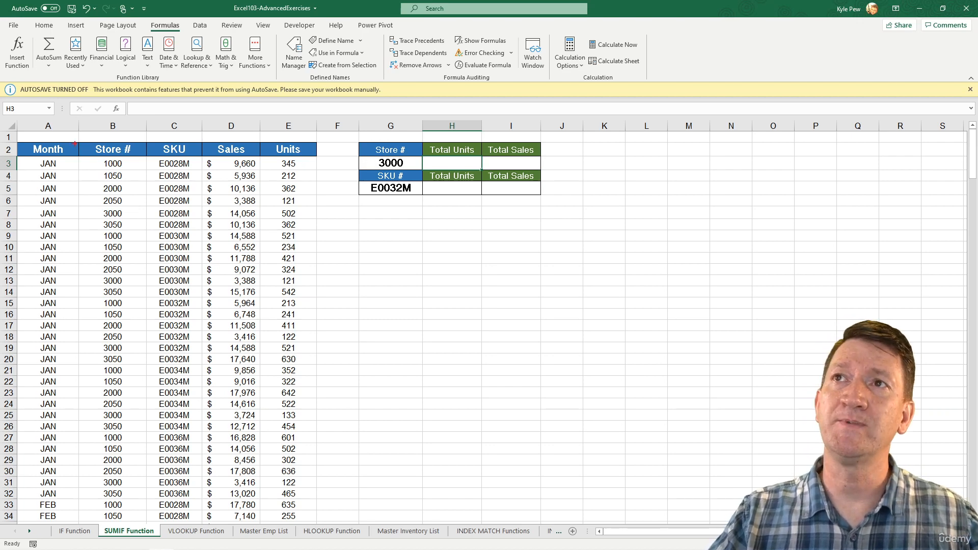
pyautogui.moveTo(75, 144)
pyautogui.mouseDown()
pyautogui.moveTo(93, 180)
pyautogui.moveTo(145, 512)
pyautogui.mouseUp()
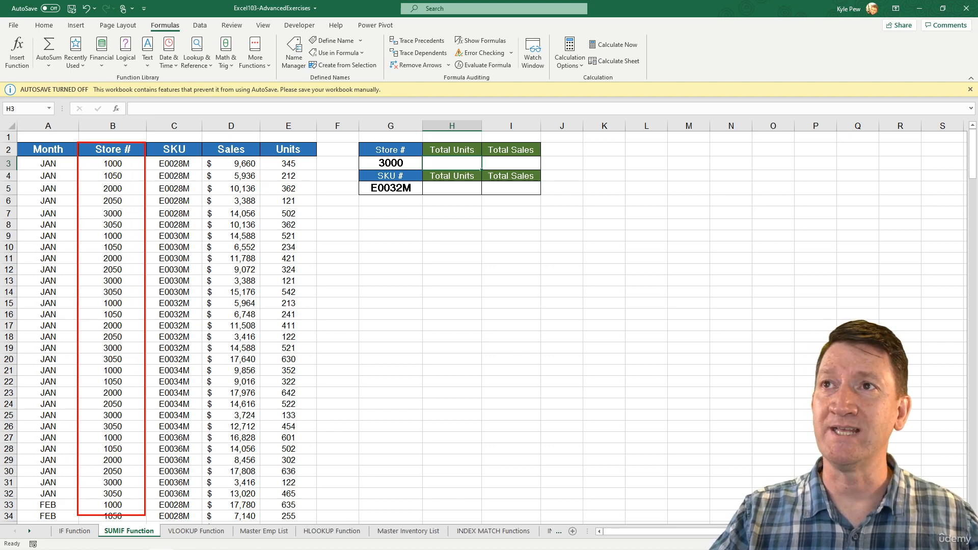
pyautogui.moveTo(76, 205); pyautogui.dragTo(315, 220)
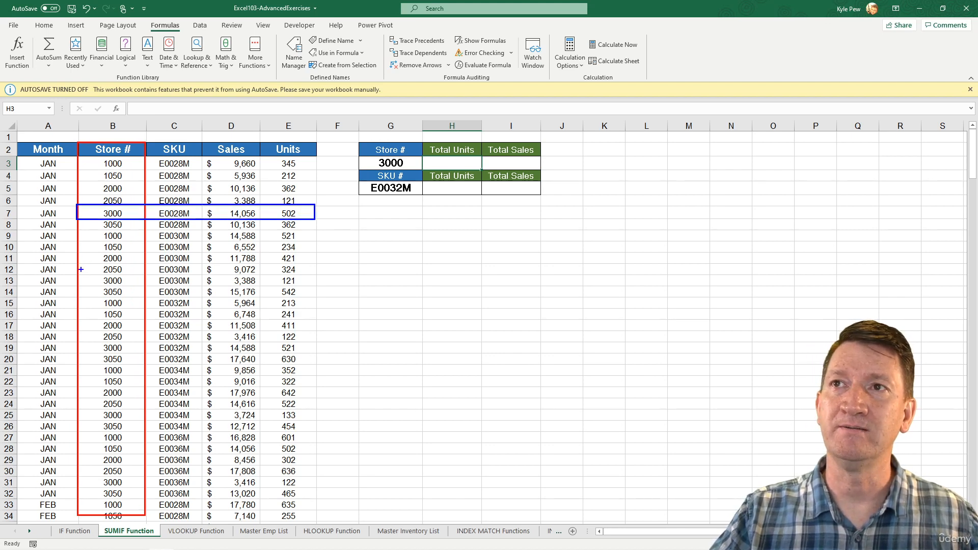
pyautogui.moveTo(80, 273); pyautogui.dragTo(328, 289)
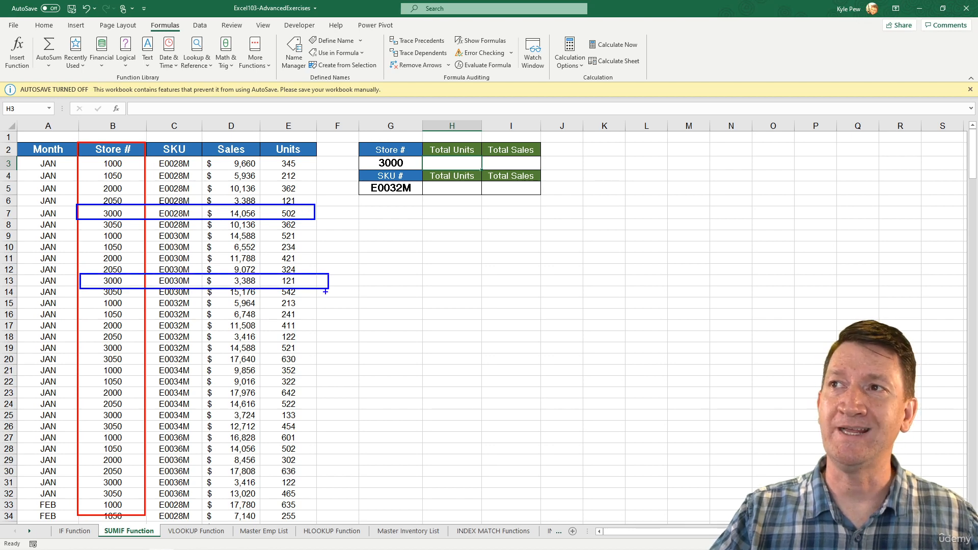
pyautogui.moveTo(77, 340); pyautogui.dragTo(329, 355)
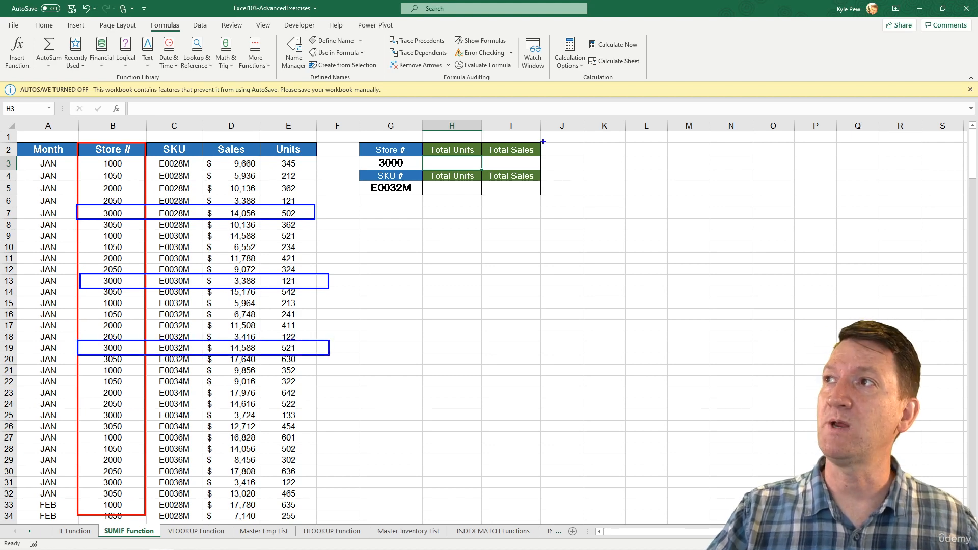
pyautogui.moveTo(539, 146); pyautogui.dragTo(676, 120)
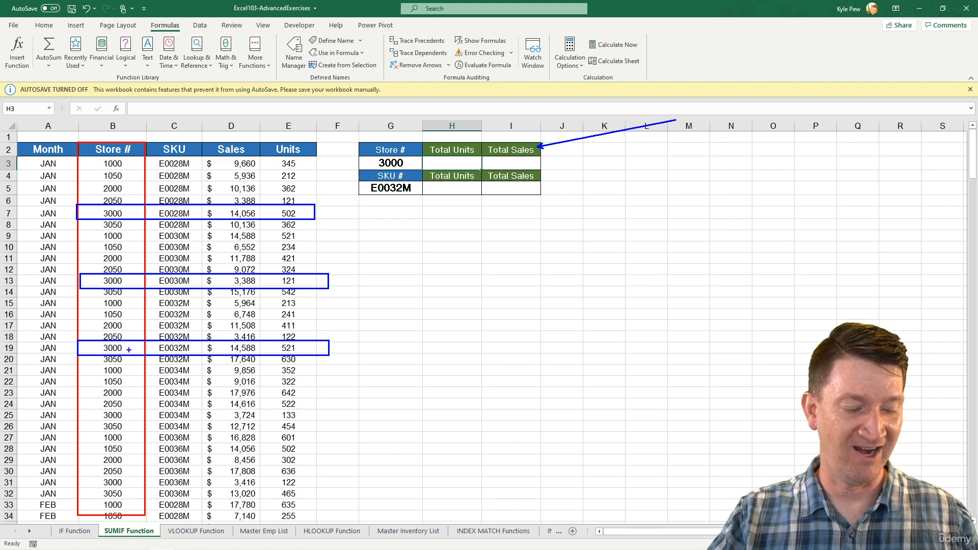
pyautogui.press('Escape')
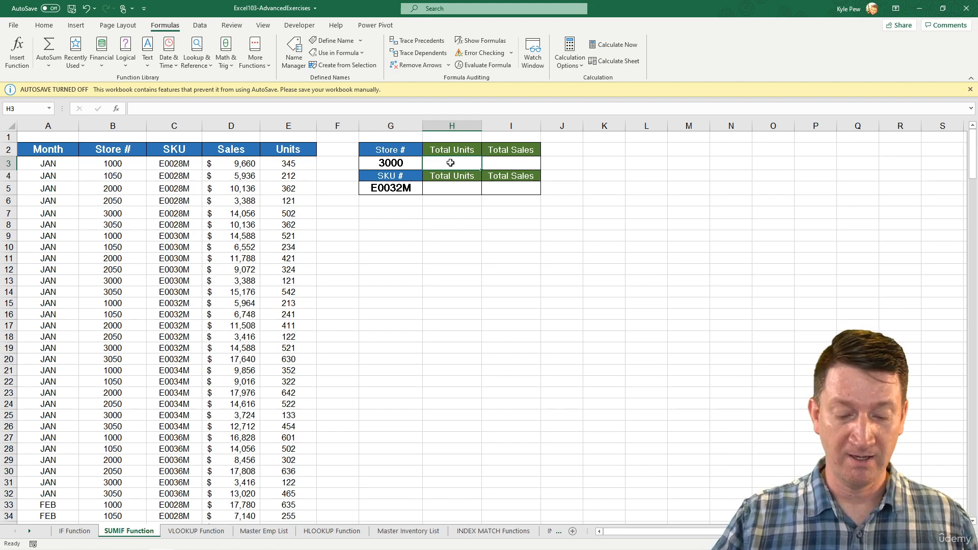
# Step: Start a SUMIF formula in cell H3, the Total Units cell for the store number
pyautogui.write('=')
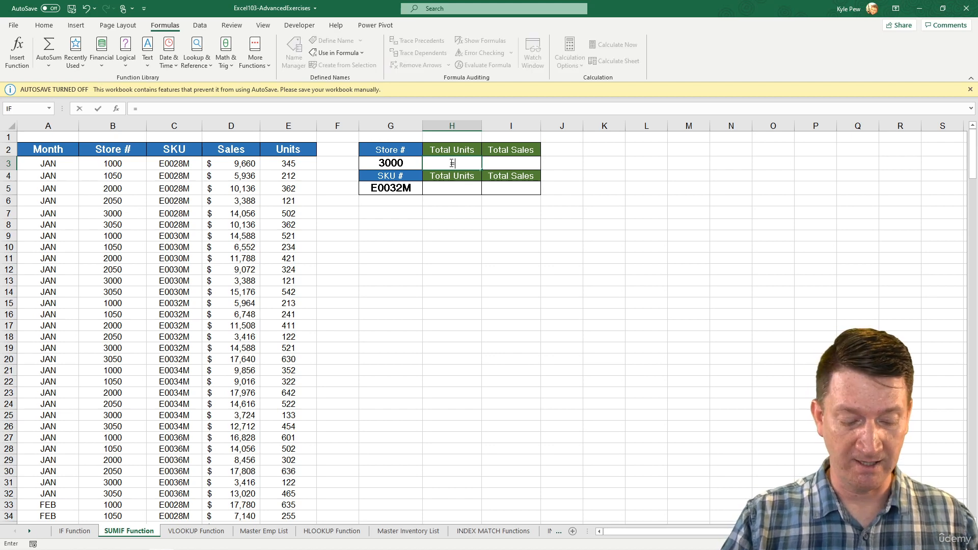
pyautogui.write('sum')
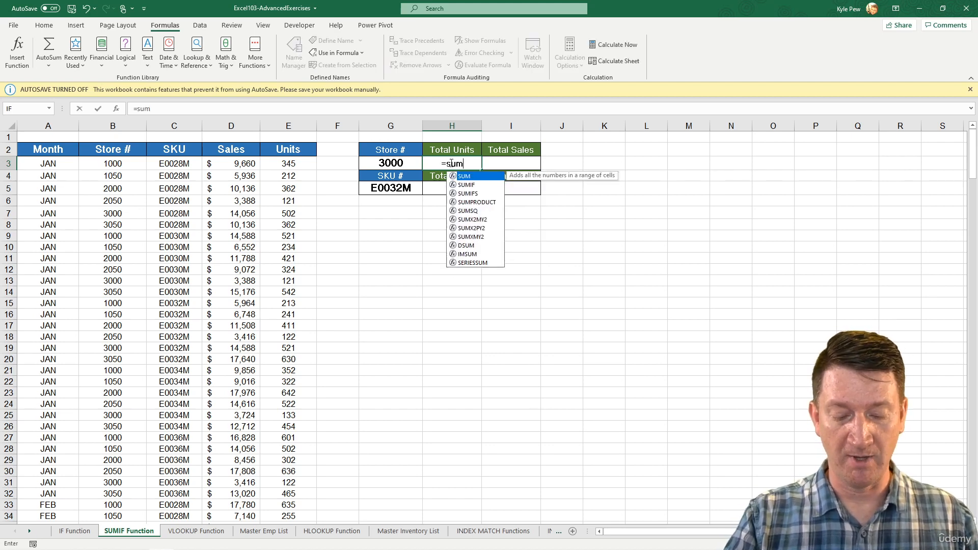
pyautogui.write('if(')
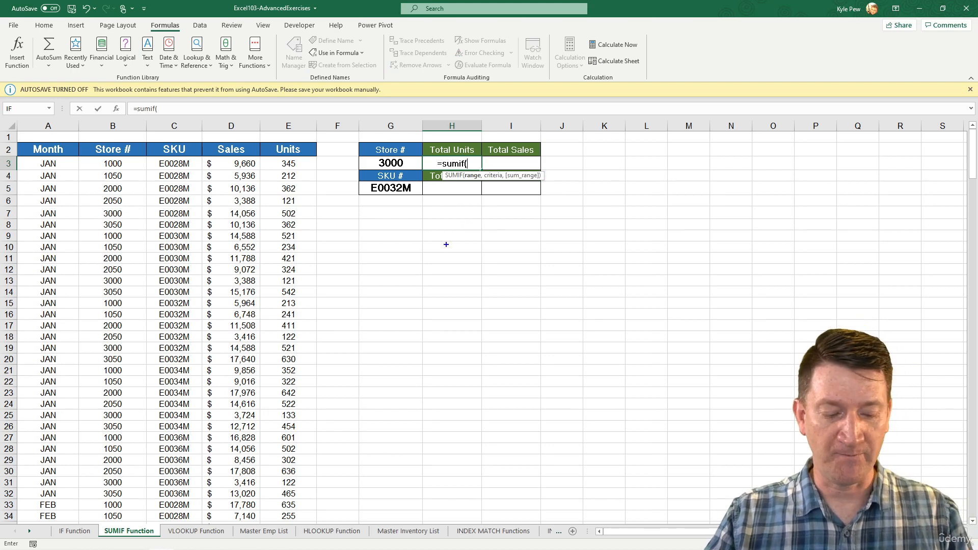
pyautogui.moveTo(469, 184); pyautogui.dragTo(468, 222)
pyautogui.moveTo(499, 184); pyautogui.dragTo(530, 271)
pyautogui.moveTo(536, 184); pyautogui.dragTo(569, 227)
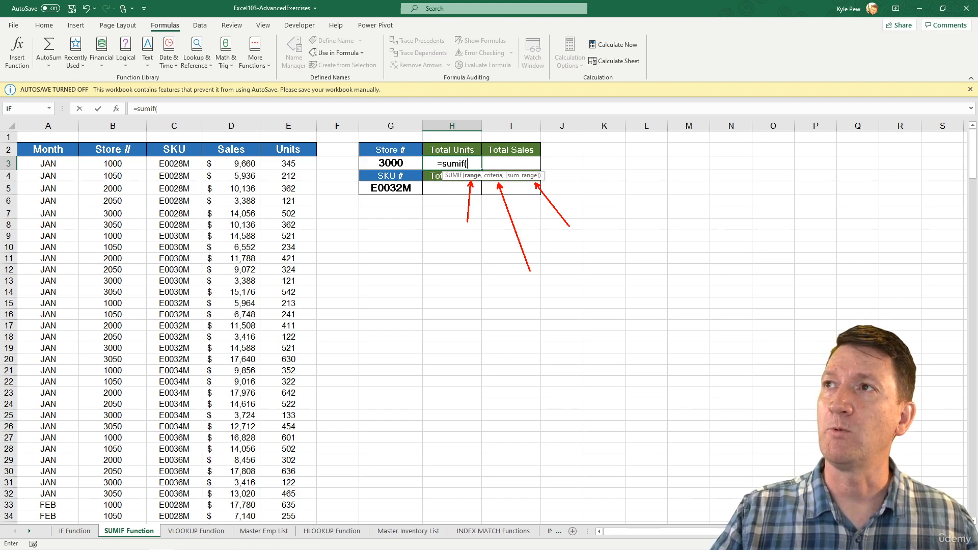
pyautogui.moveTo(358, 157); pyautogui.dragTo(423, 171)
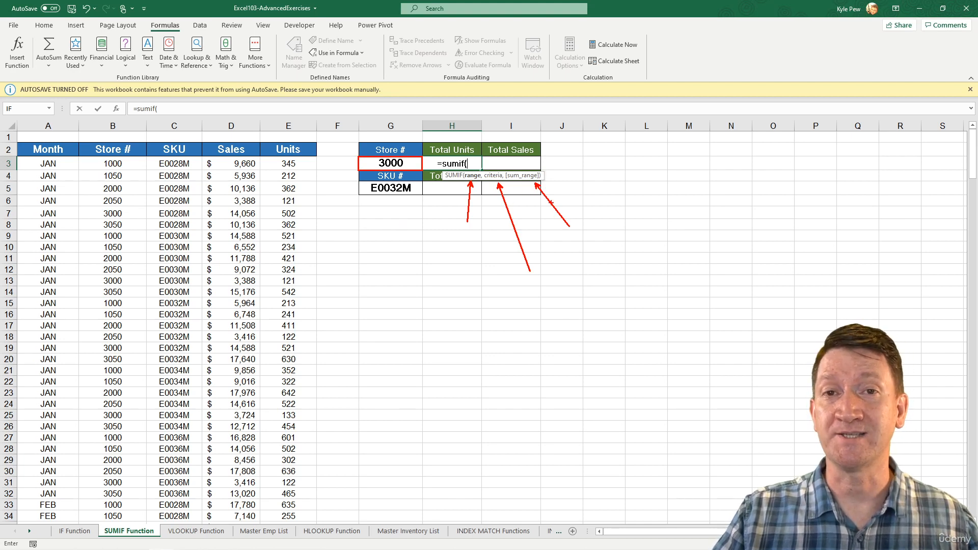
pyautogui.press('Escape')
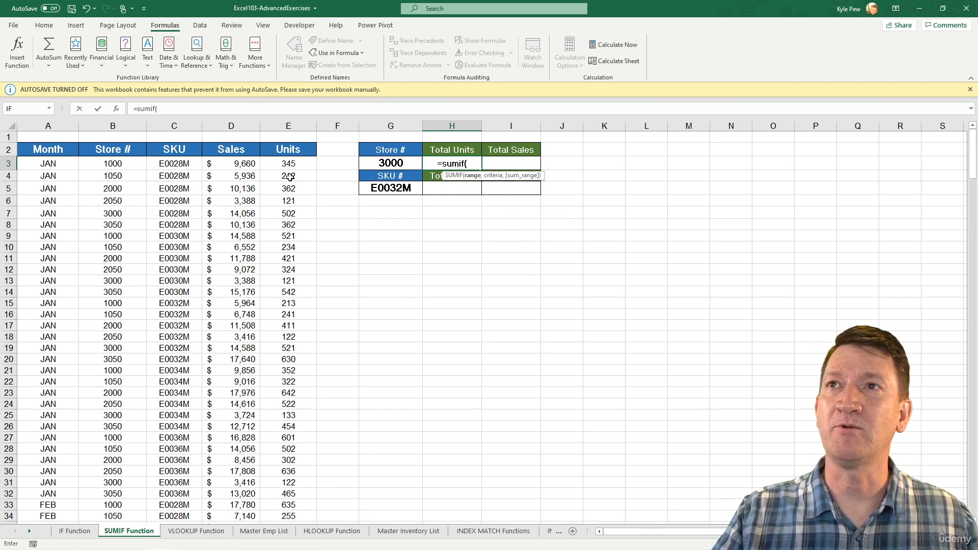
# Step: Set the SUMIF range to the store numbers in B3:B272 and the criteria to cell G3
pyautogui.click(107, 163)
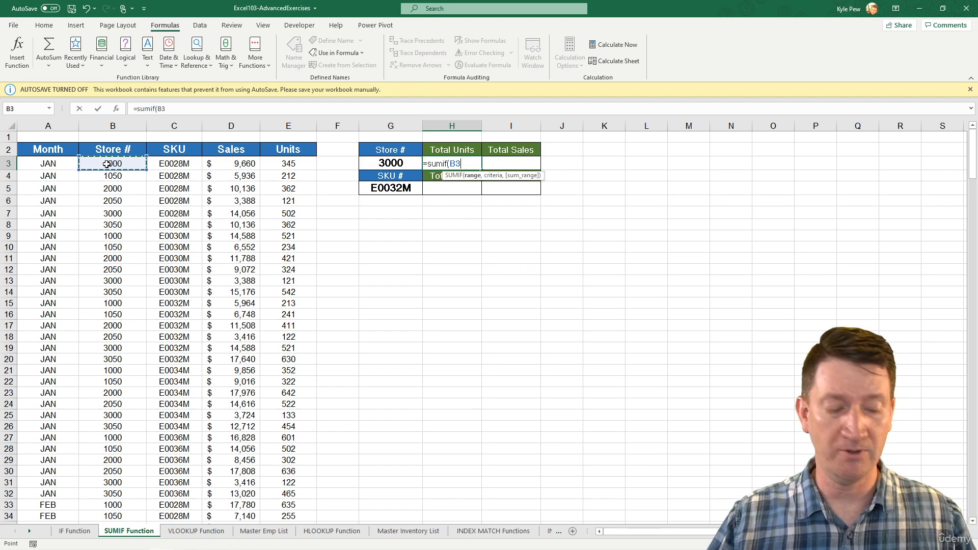
pyautogui.hotkey('ctrl', 'shift', 'Down')
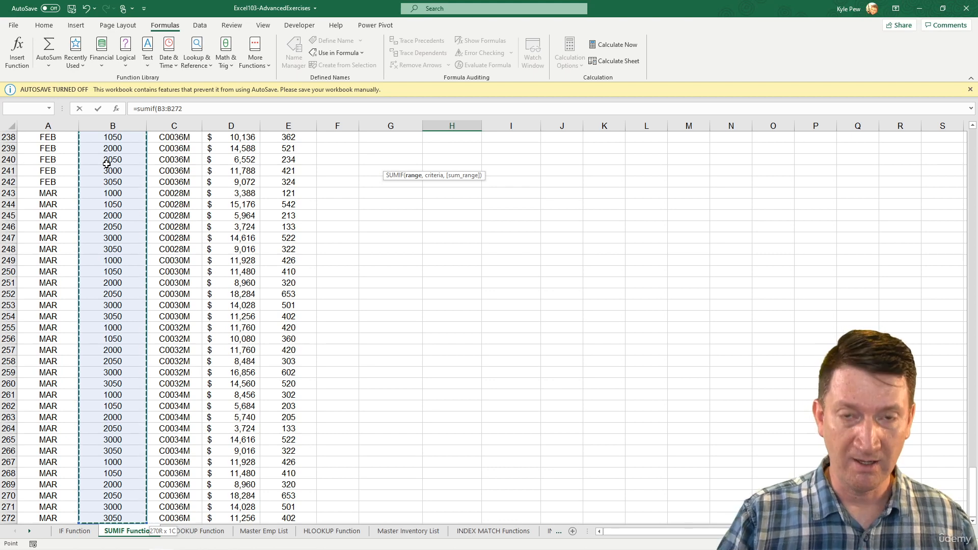
pyautogui.write(',')
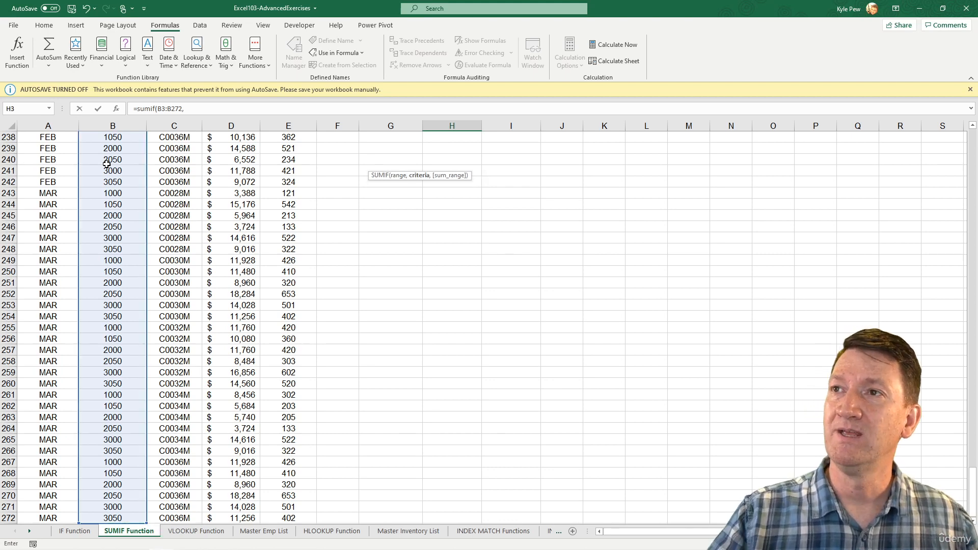
pyautogui.moveTo(973, 489); pyautogui.dragTo(972, 150)
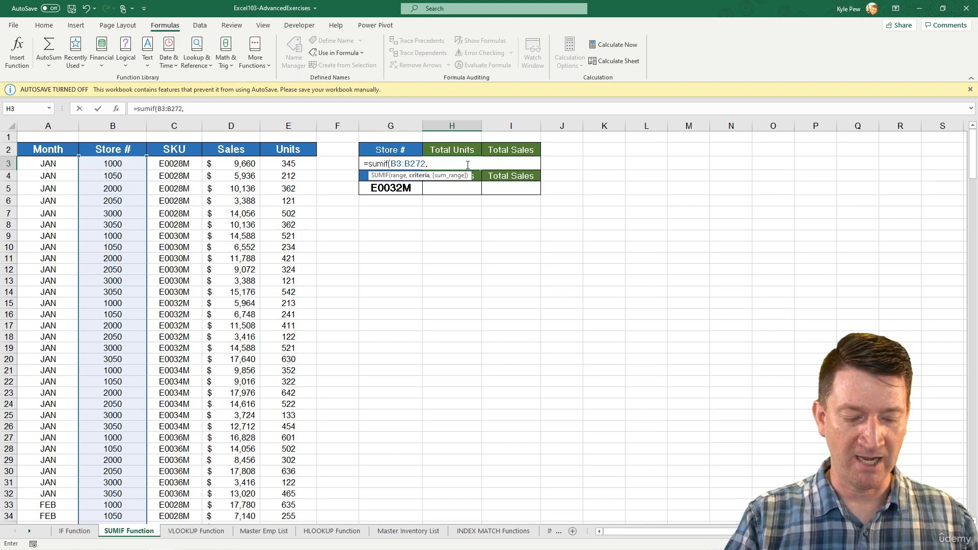
pyautogui.write('G3')
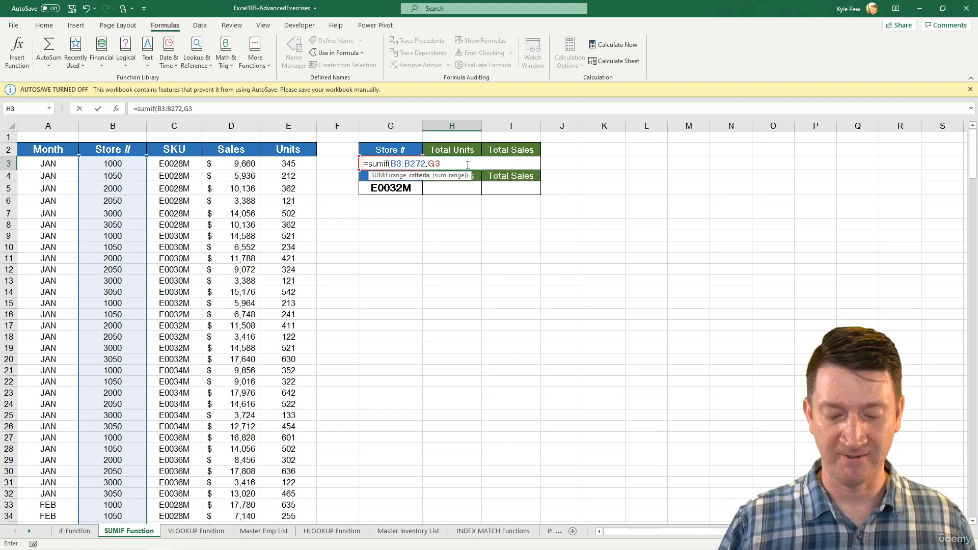
pyautogui.write(',')
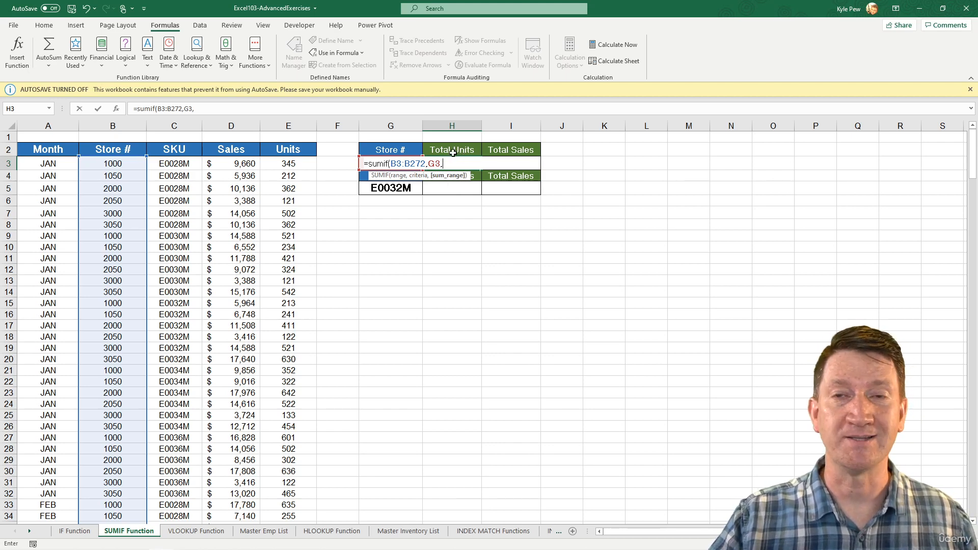
# Step: Use the units in E3:E272 as the sum range and complete the SUMIF formula
pyautogui.click(291, 164)
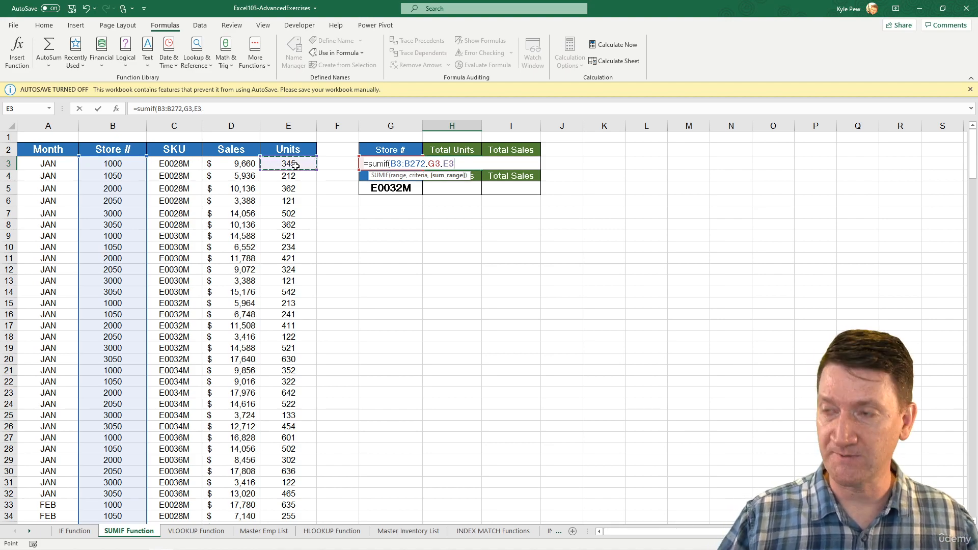
pyautogui.hotkey('ctrl', 'shift', 'Down')
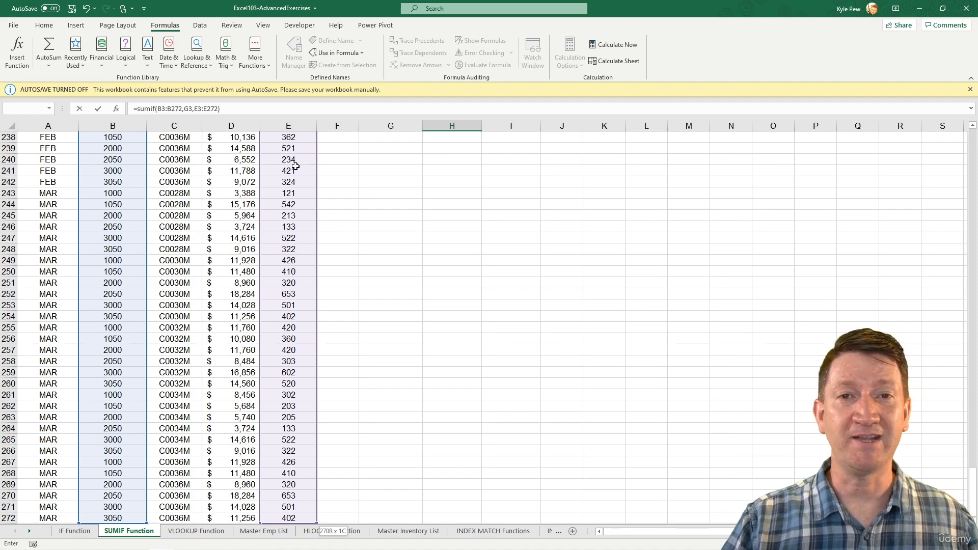
pyautogui.press('Return')
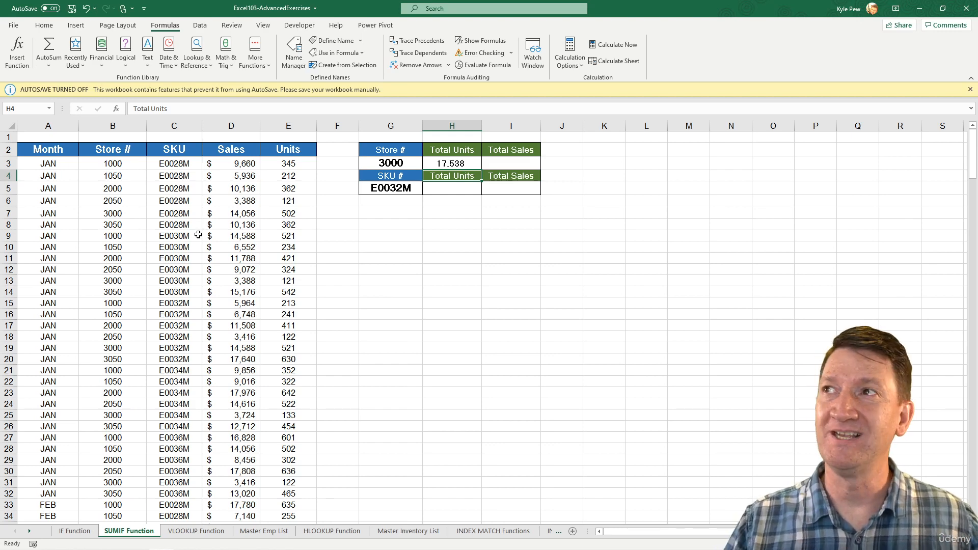
# Step: Test the Total Units formula by changing the store number in G3 to 1050, and set it back to 3000
pyautogui.click(434, 164)
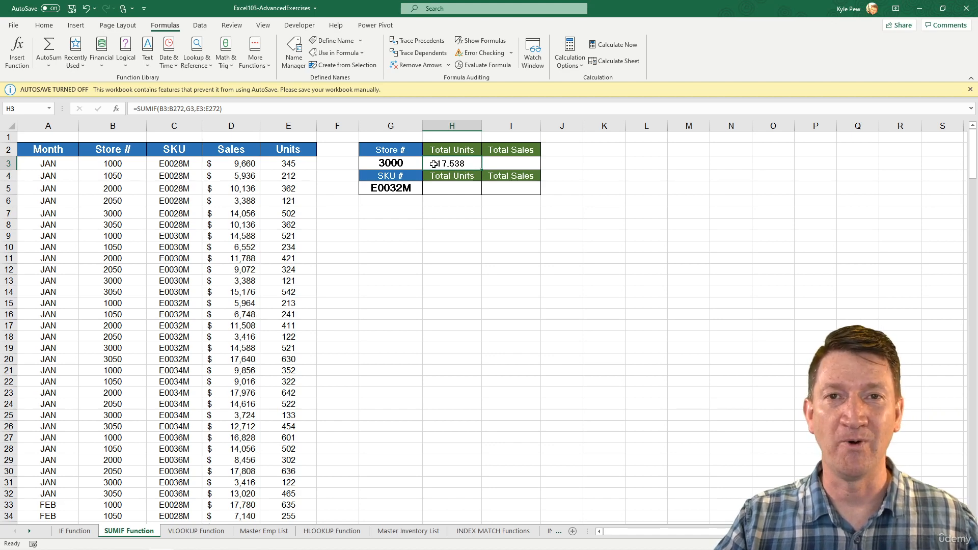
pyautogui.click(400, 164)
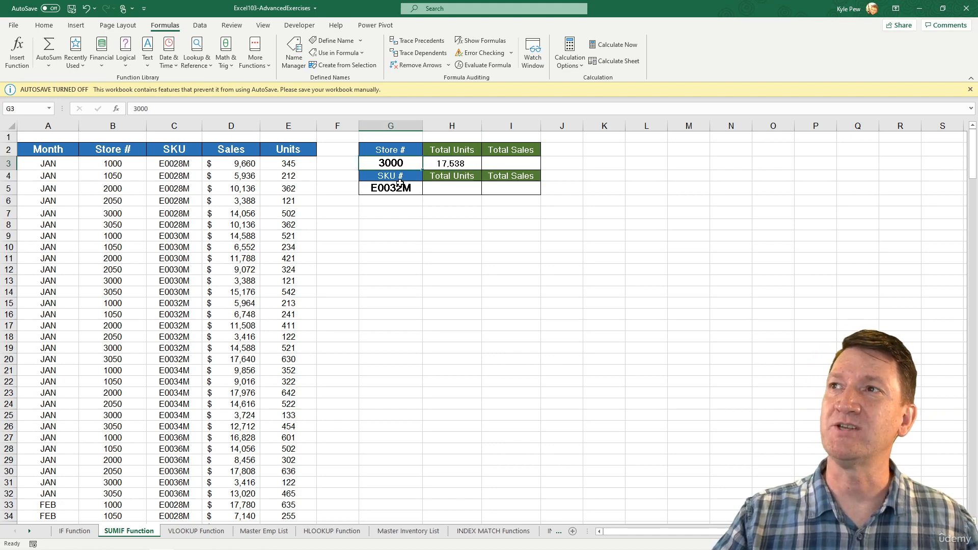
pyautogui.write('1050')
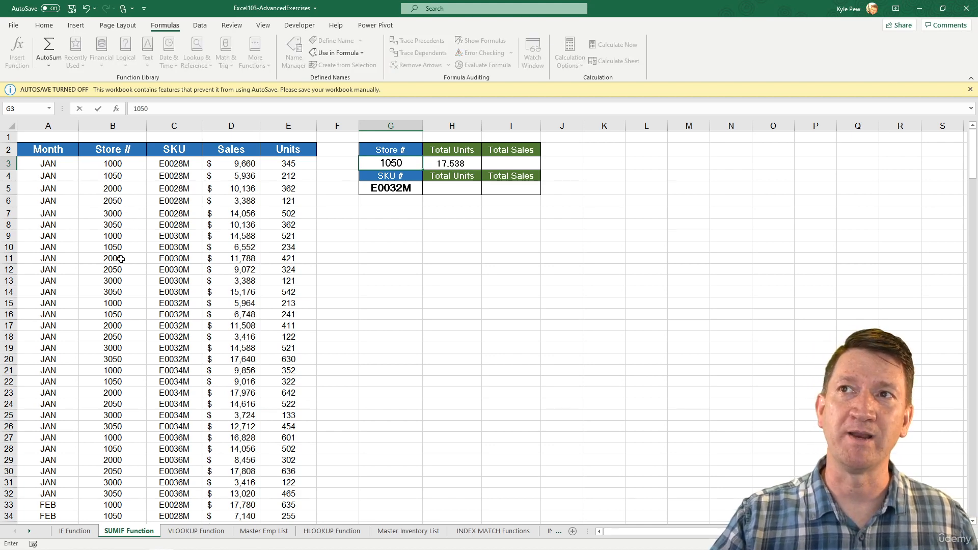
pyautogui.press('Return')
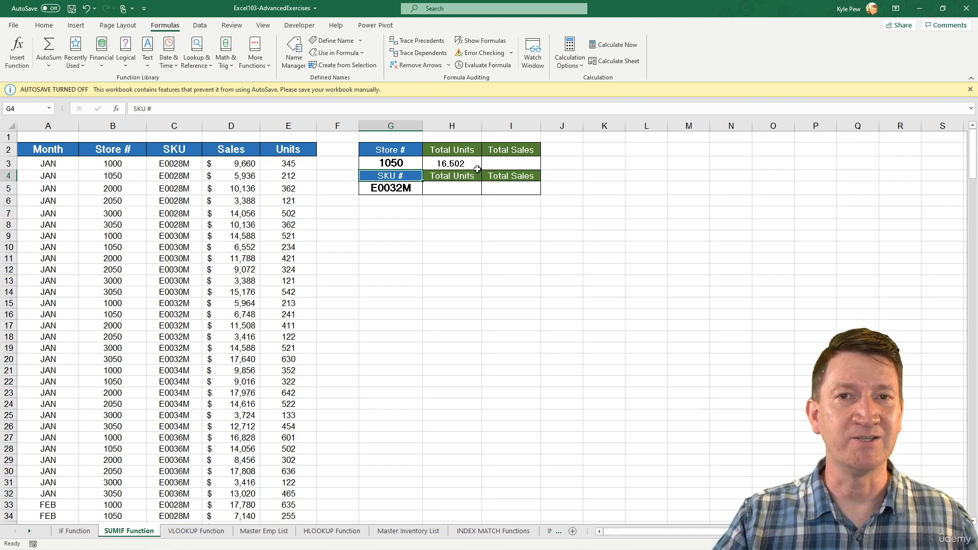
pyautogui.click(398, 165)
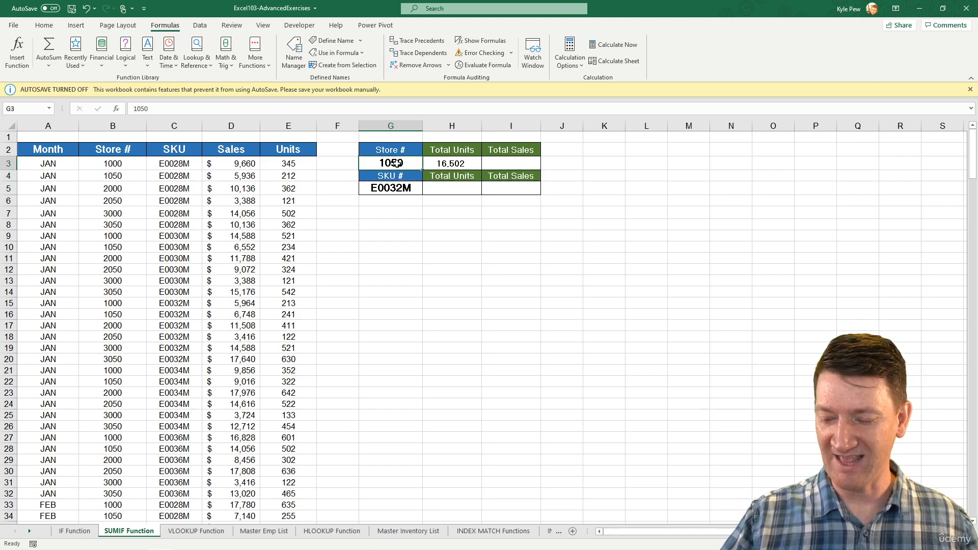
pyautogui.write('3000')
pyautogui.press('Return')
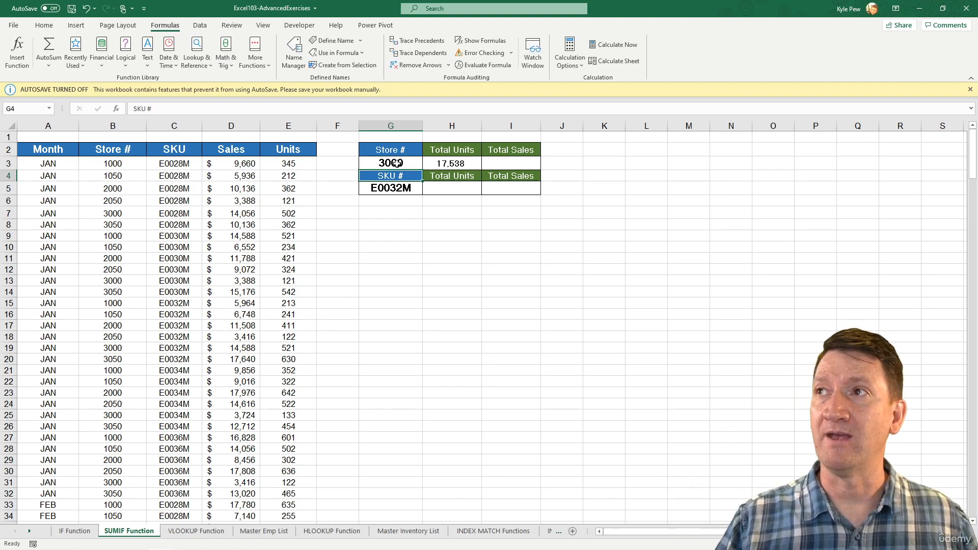
# Step: Replace the G3 criteria in H3's SUMIF formula with the fixed value 3000
pyautogui.doubleClick(462, 165)
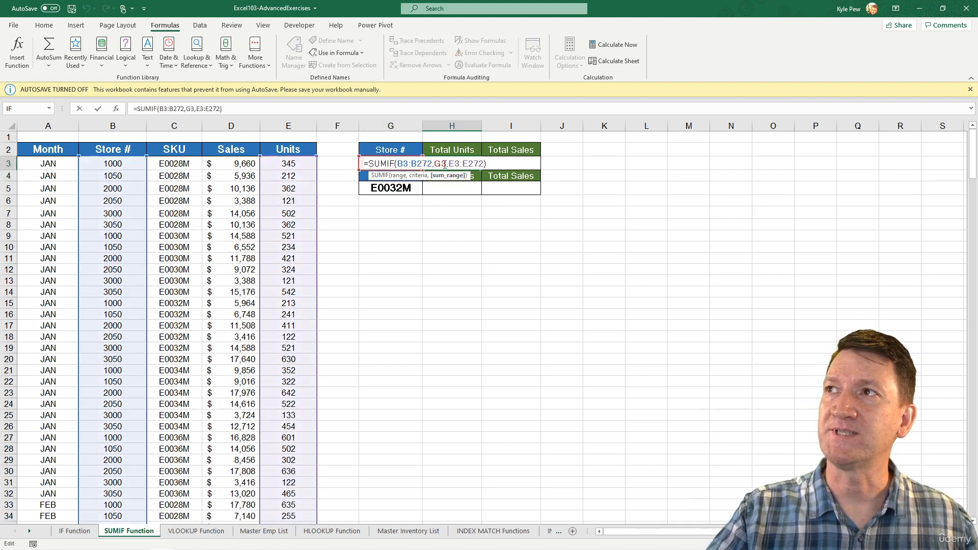
pyautogui.doubleClick(441, 165)
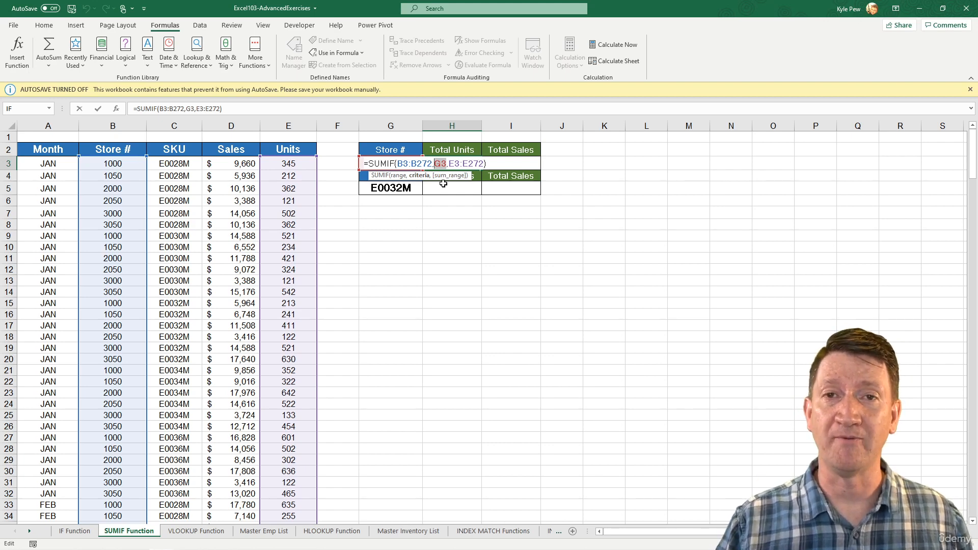
pyautogui.write('3000')
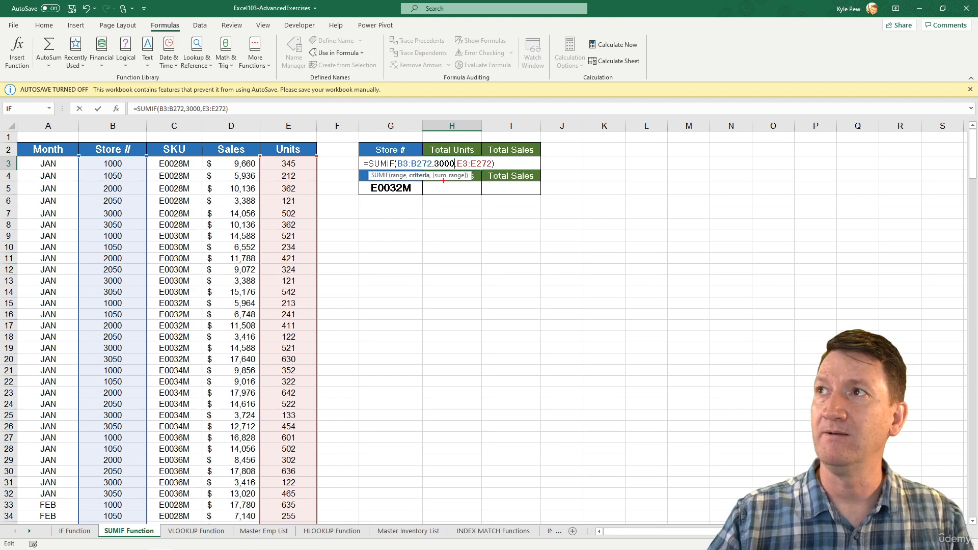
pyautogui.moveTo(444, 168); pyautogui.dragTo(462, 213)
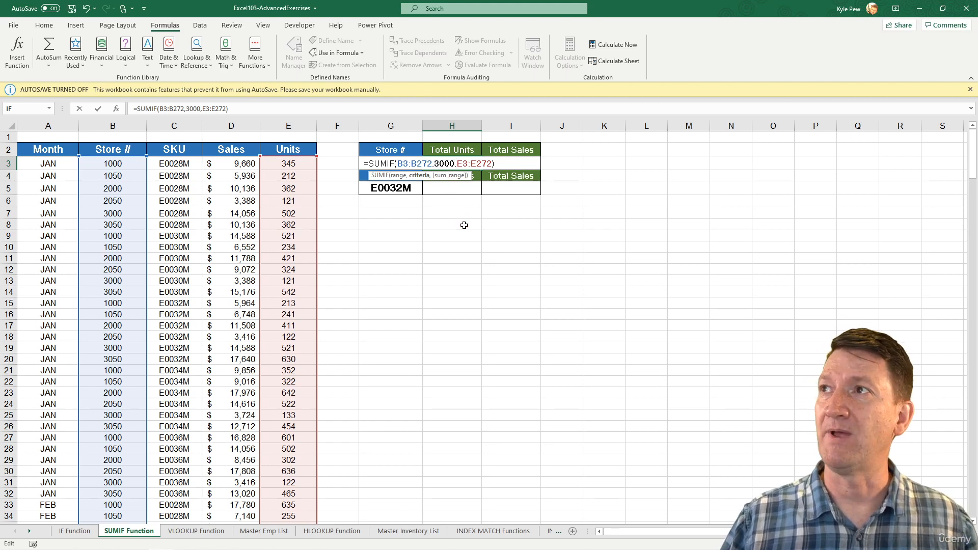
pyautogui.press('Return')
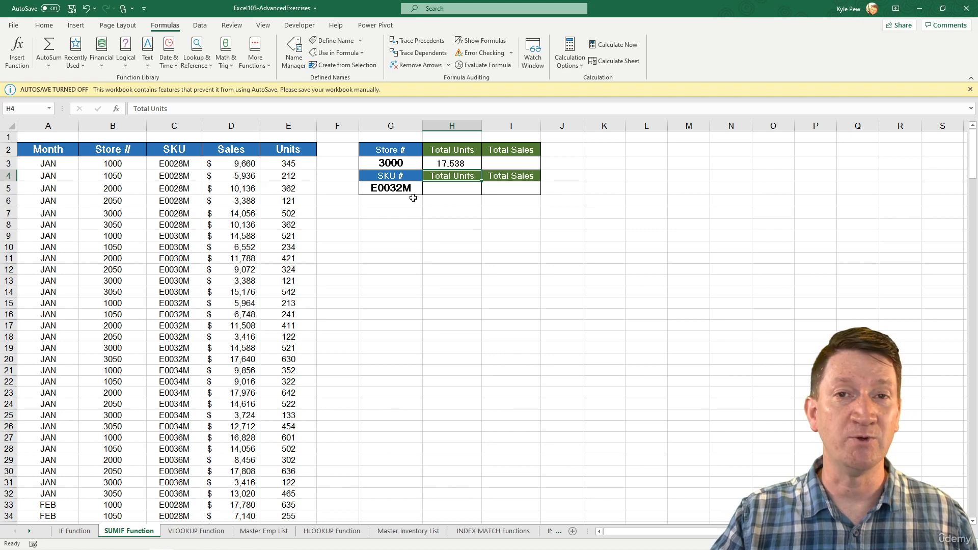
# Step: Start a SUMIF formula in the store's Total Sales cell I3 with the store numbers in B3:B272 as the range
pyautogui.click(497, 164)
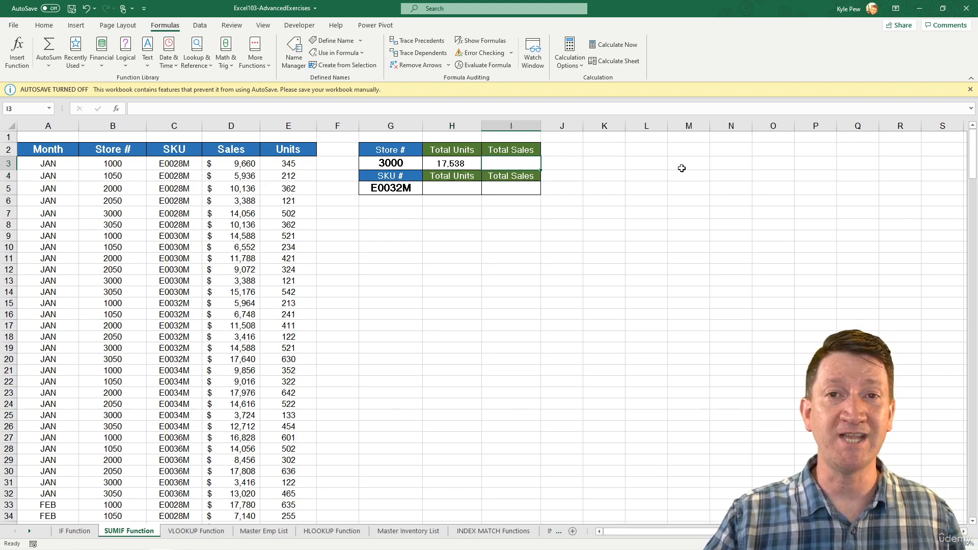
pyautogui.write('=SUMI')
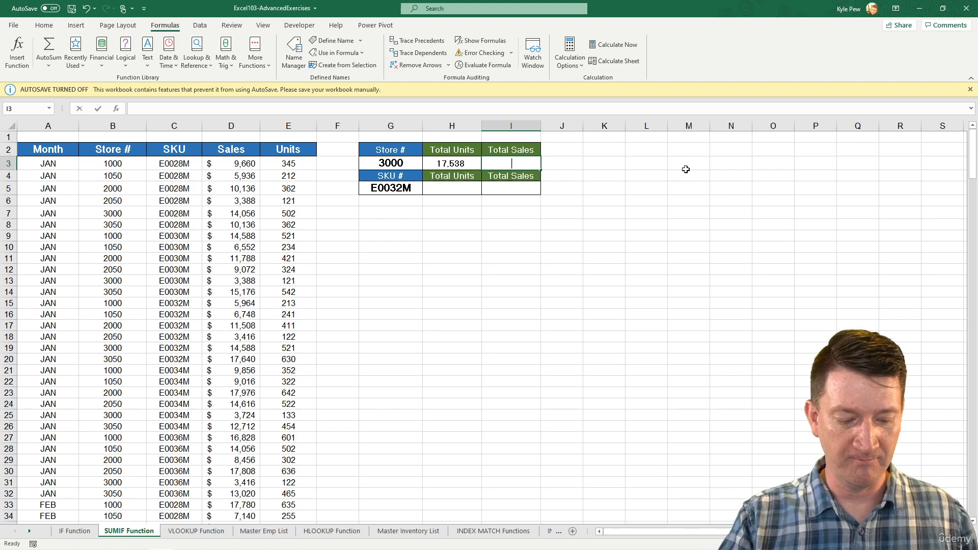
pyautogui.write('F(')
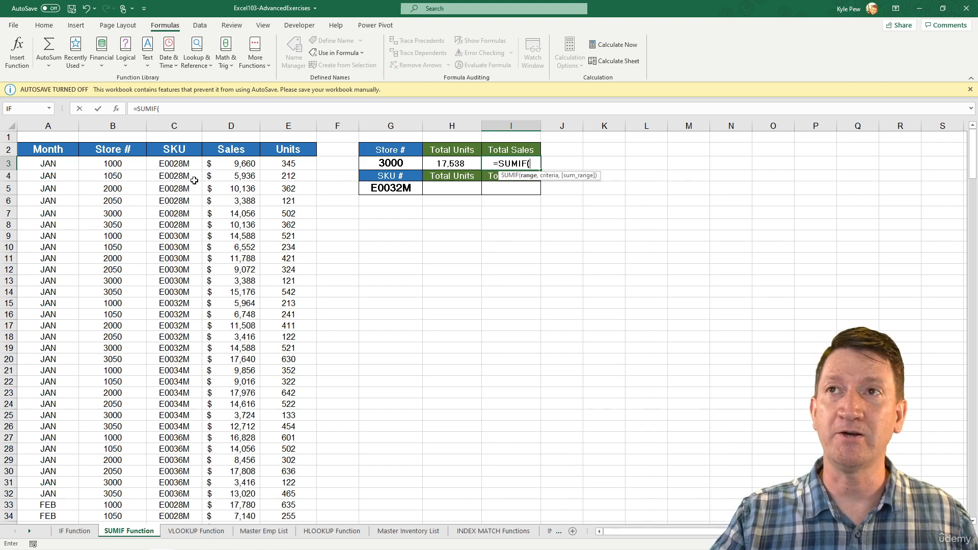
pyautogui.click(114, 165)
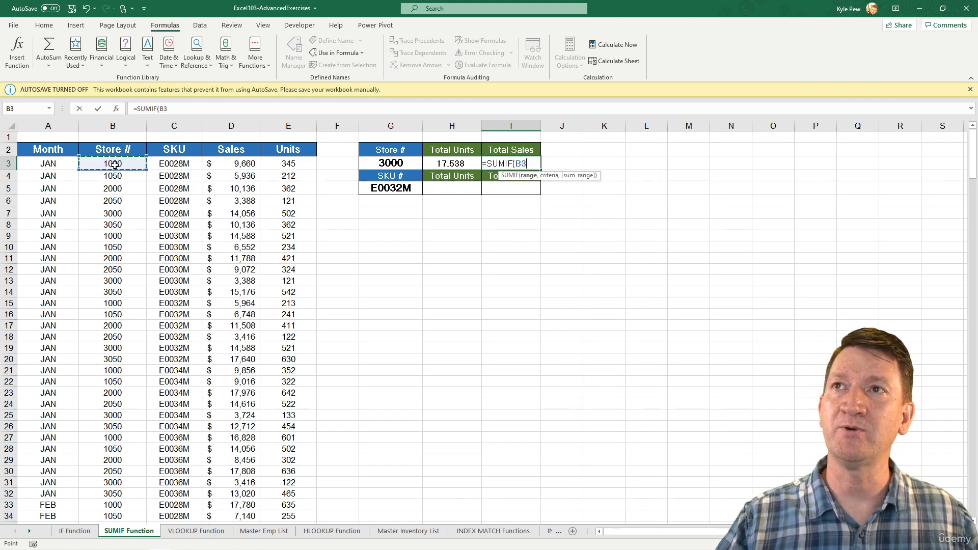
pyautogui.hotkey('ctrl', 'shift', 'Down')
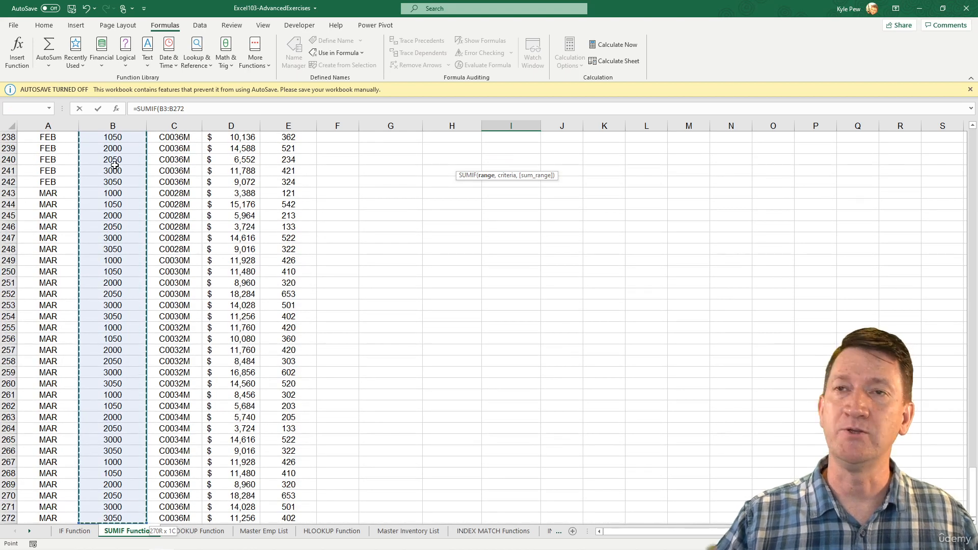
pyautogui.write(',')
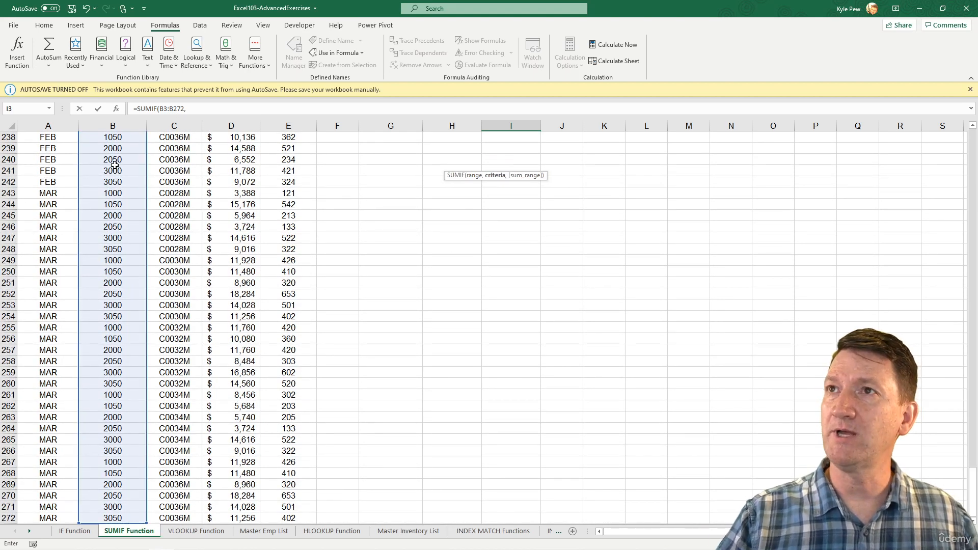
# Step: Set the criteria to cell G3 and the sum range to the sales in D3:D272, and complete the SUMIF formula
pyautogui.moveTo(974, 480); pyautogui.dragTo(974, 134)
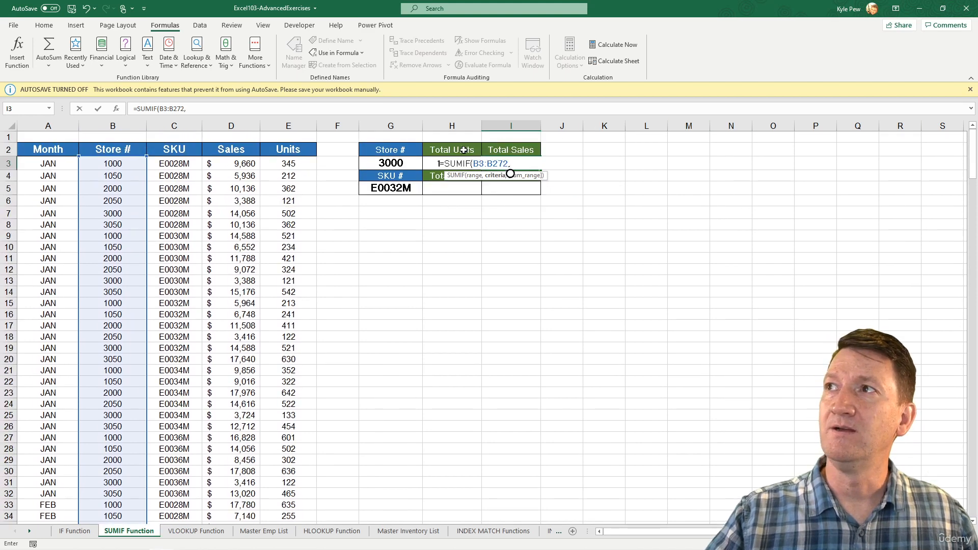
pyautogui.click(377, 164)
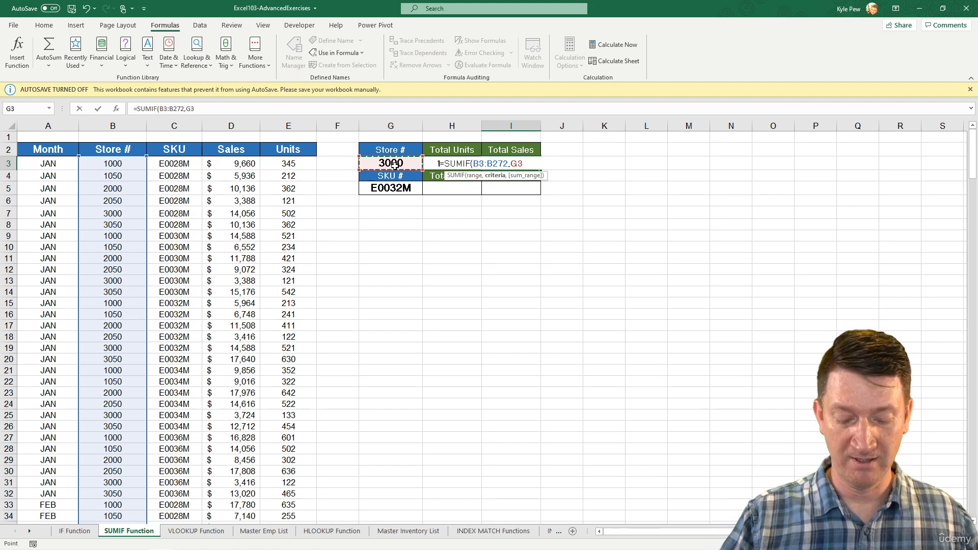
pyautogui.write(',')
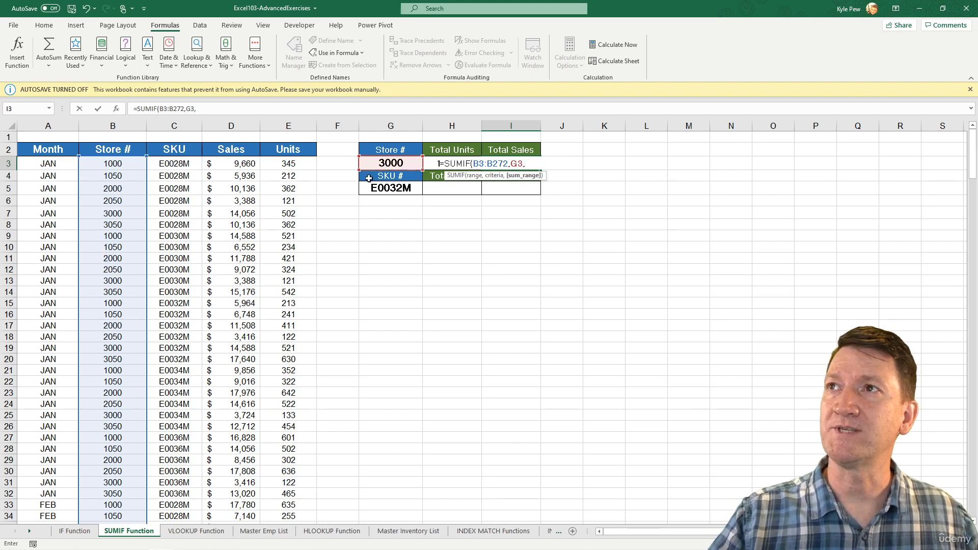
pyautogui.click(231, 165)
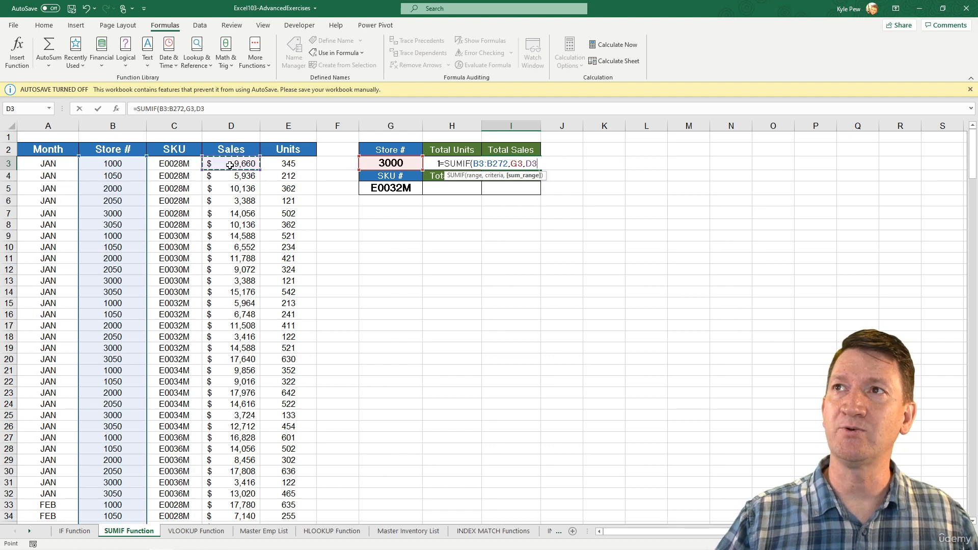
pyautogui.hotkey('ctrl', 'shift', 'Down')
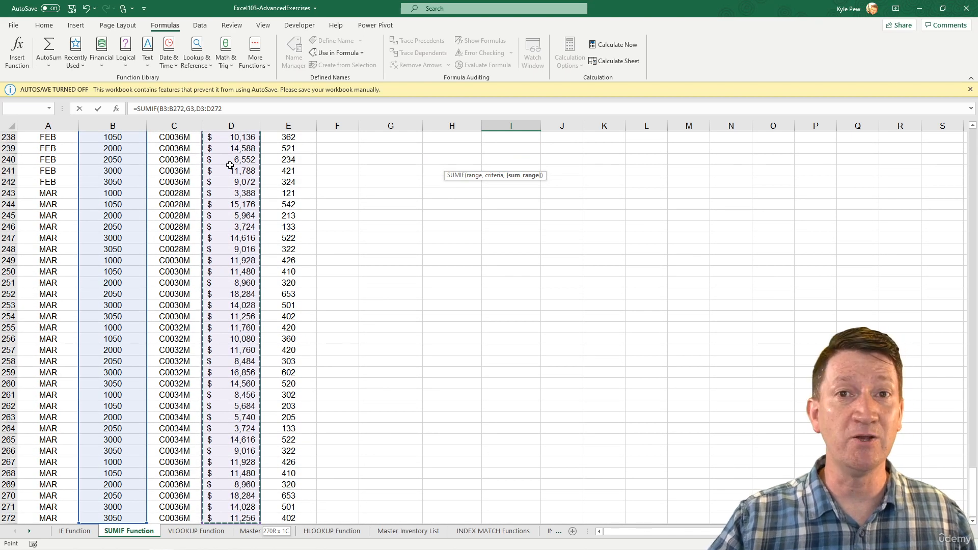
pyautogui.write(')')
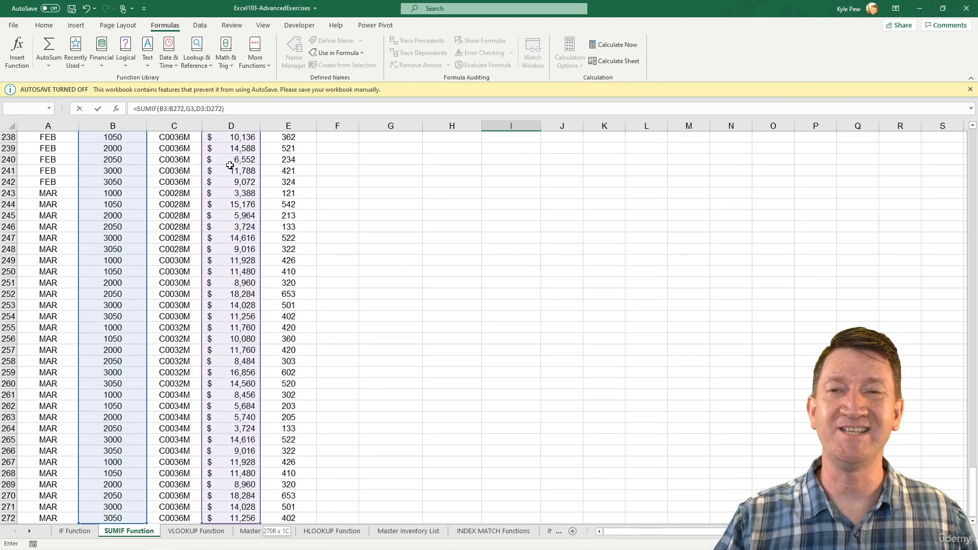
pyautogui.press('Return')
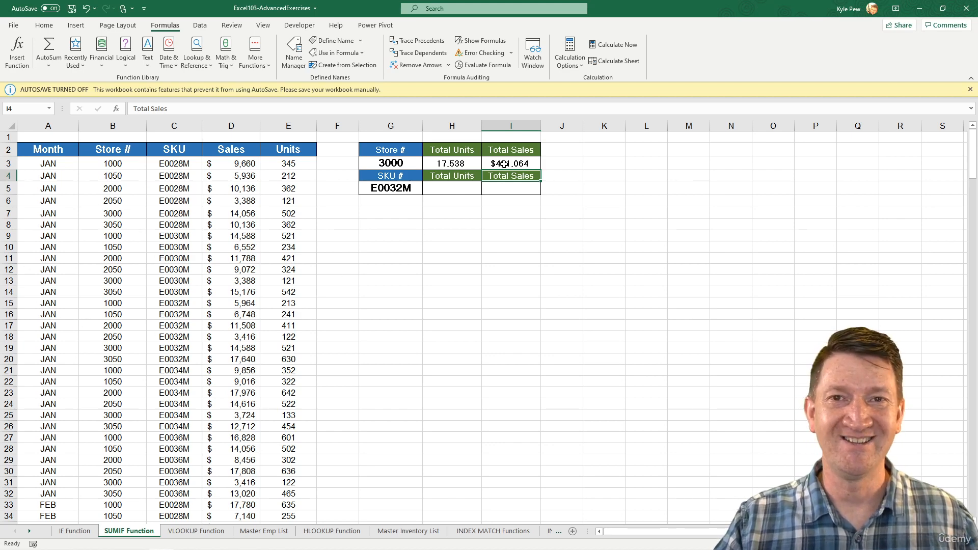
pyautogui.click(450, 188)
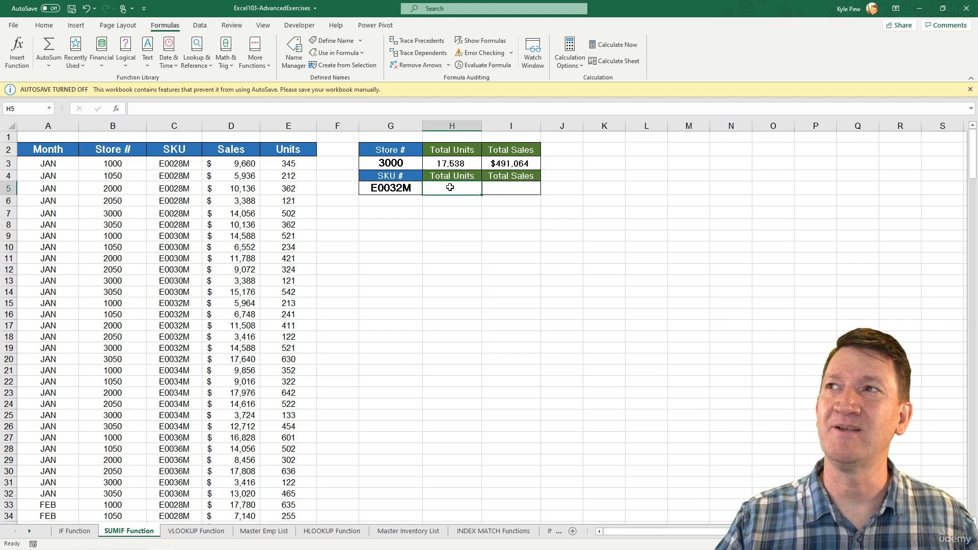
pyautogui.click(505, 188)
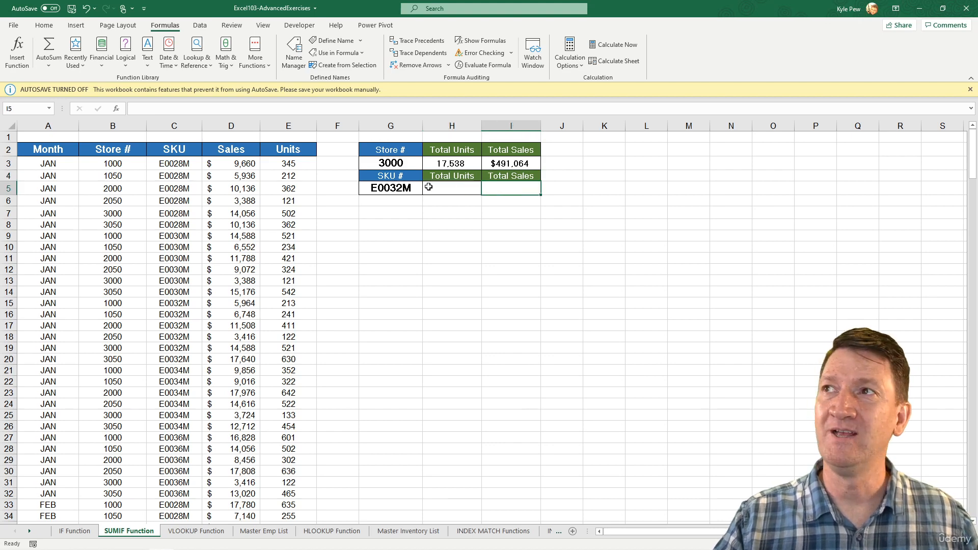